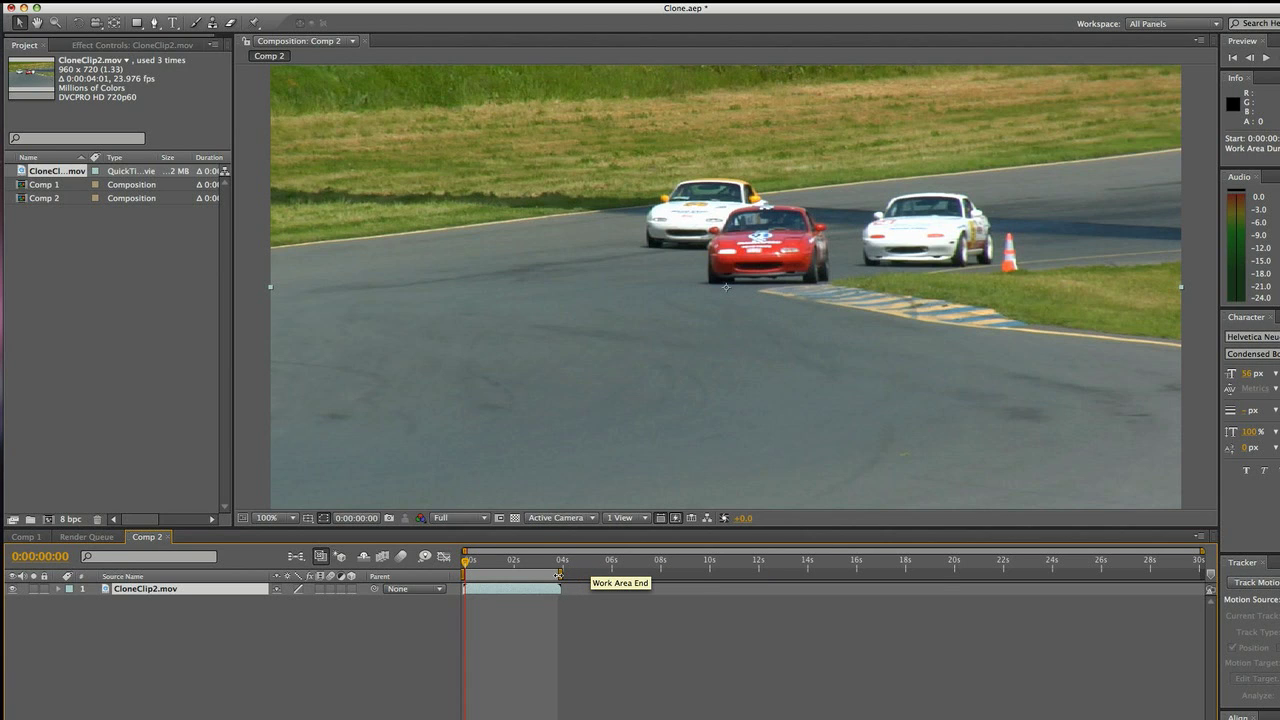
Preview the race footage and switch between applications
{"action": "key", "text": "space"}
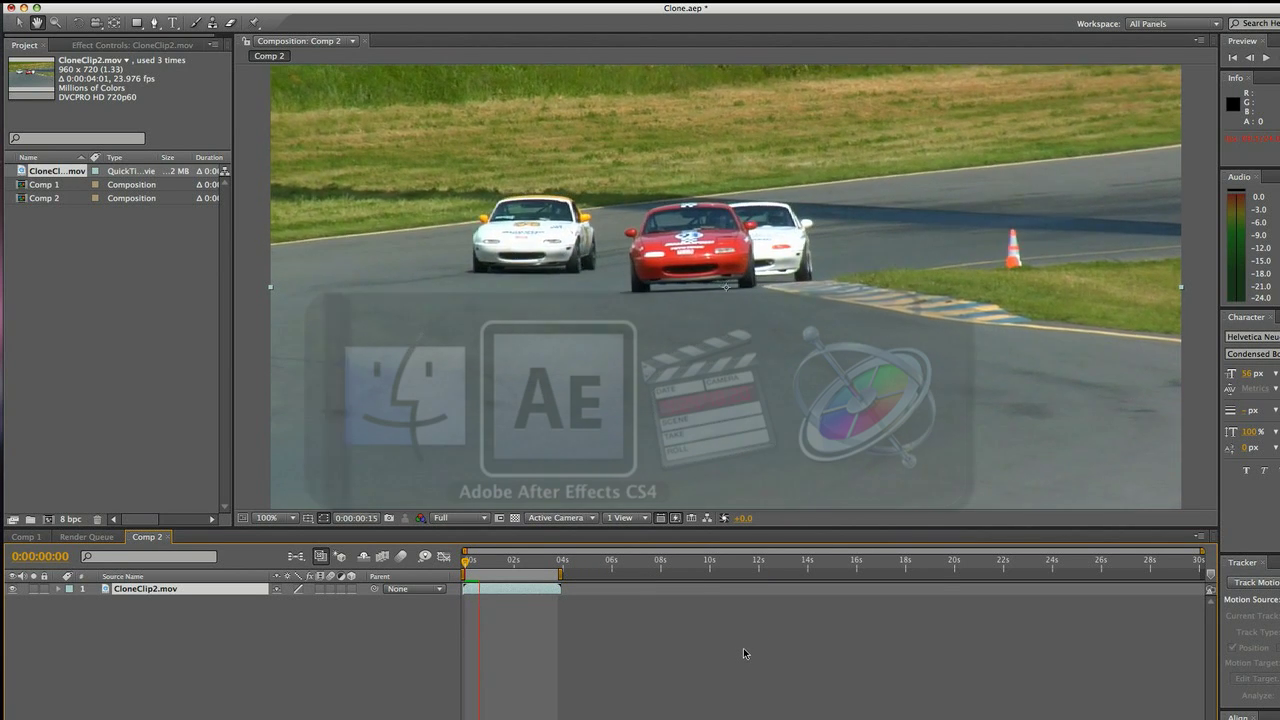
{"action": "key", "text": "super+Tab"}
{"action": "key", "text": "super+Tab"}
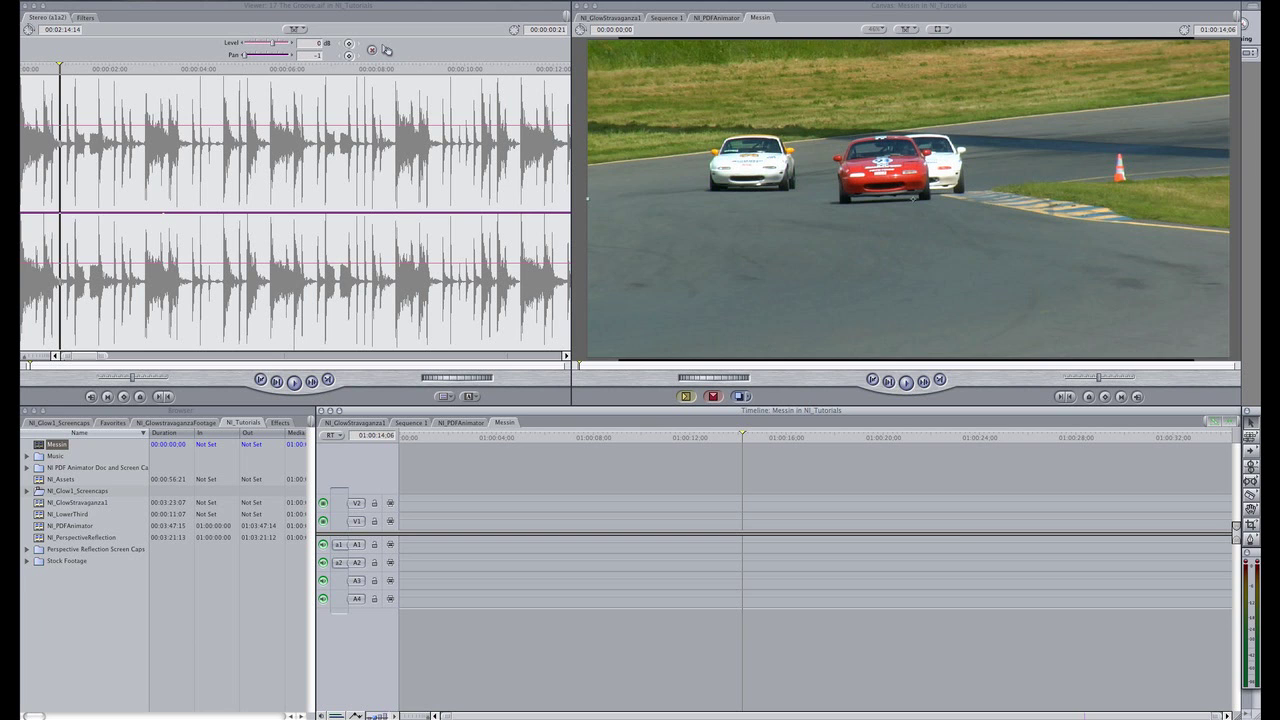
{"action": "key", "text": "super+Tab"}
{"action": "key", "text": "super+Tab"}
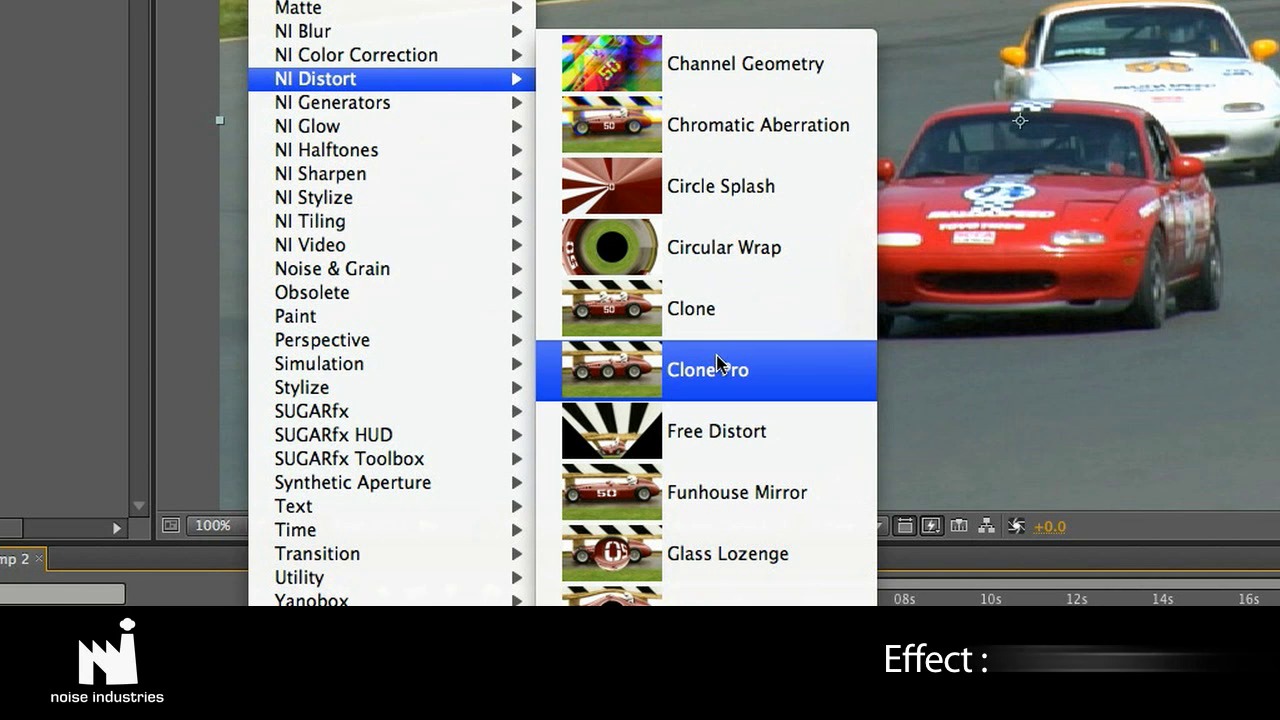
Apply Clone Pro to CloneClip2.mov, scrub through the clip, and browse its built-in presets
{"action": "left_click", "coordinate": [617, 371]}
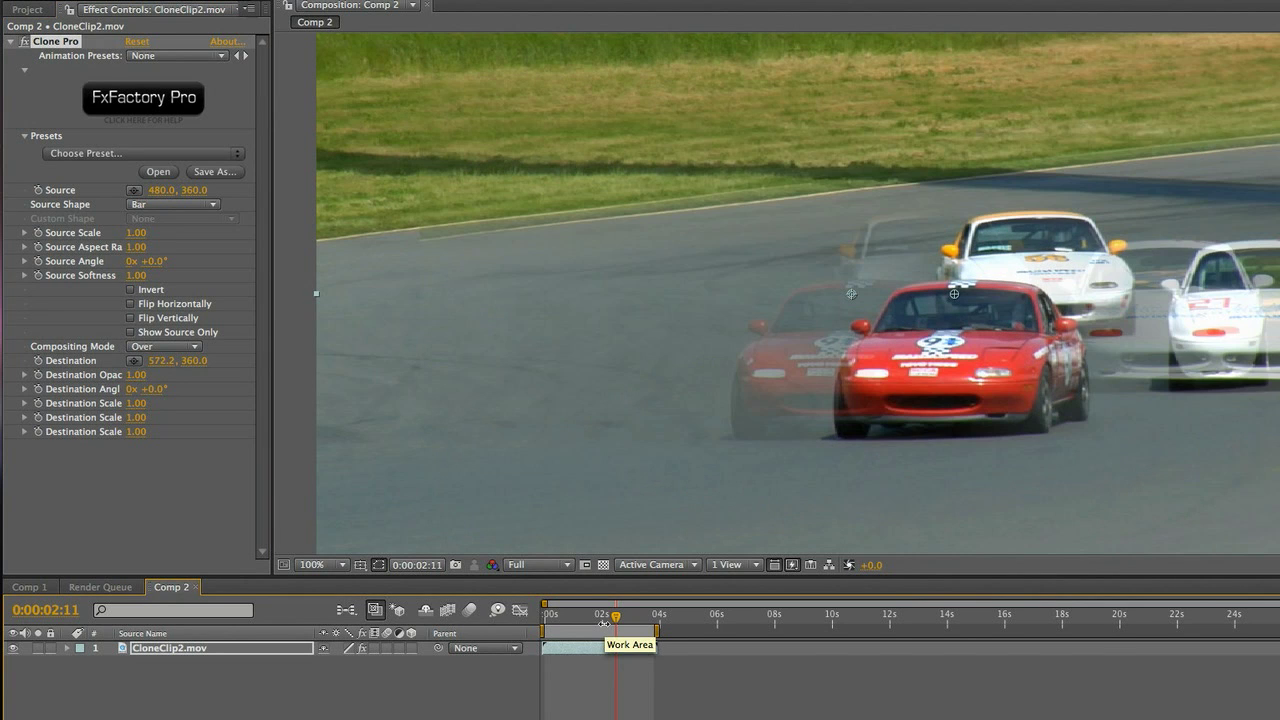
{"action": "mouse_move", "coordinate": [600, 621]}
{"action": "left_mouse_down"}
{"action": "mouse_move", "coordinate": [586, 620]}
{"action": "mouse_move", "coordinate": [609, 620]}
{"action": "left_mouse_up"}
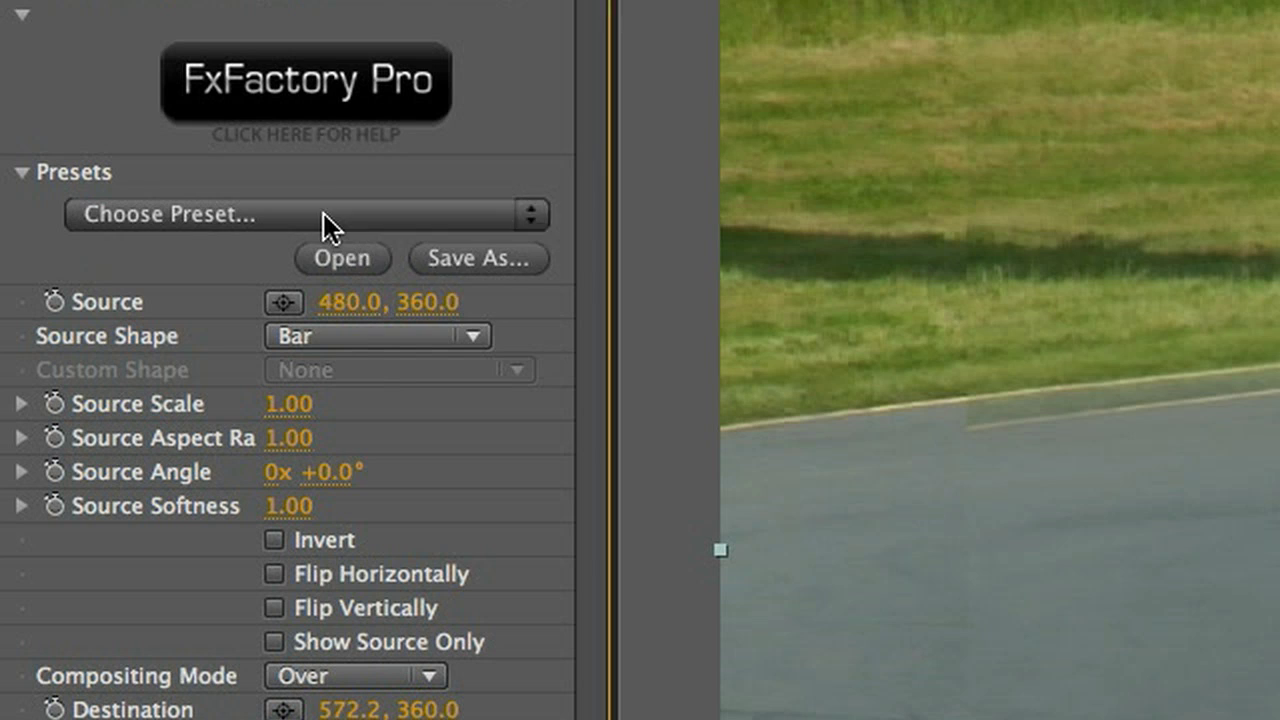
{"action": "left_click", "coordinate": [150, 154]}
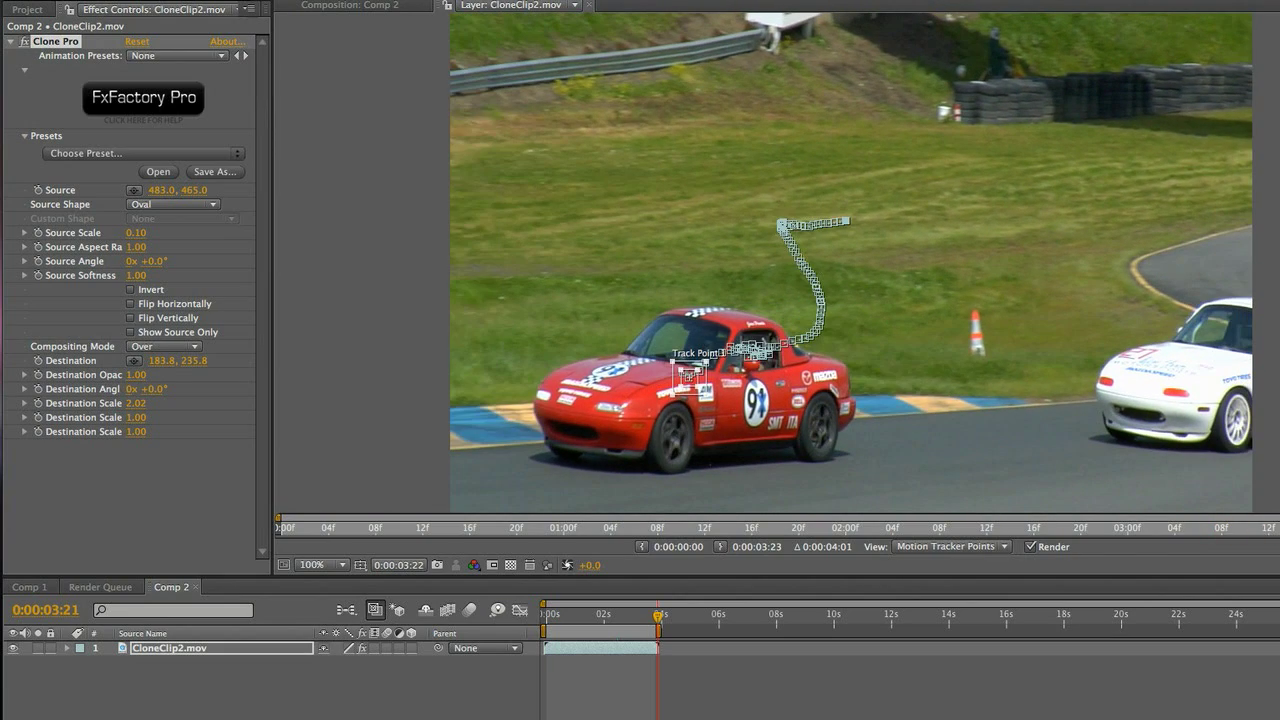
Return to the clip start and reveal Tracker 1's Track Point 1 keyframes
{"action": "left_click_drag", "start_coordinate": [658, 620], "coordinate": [546, 622]}
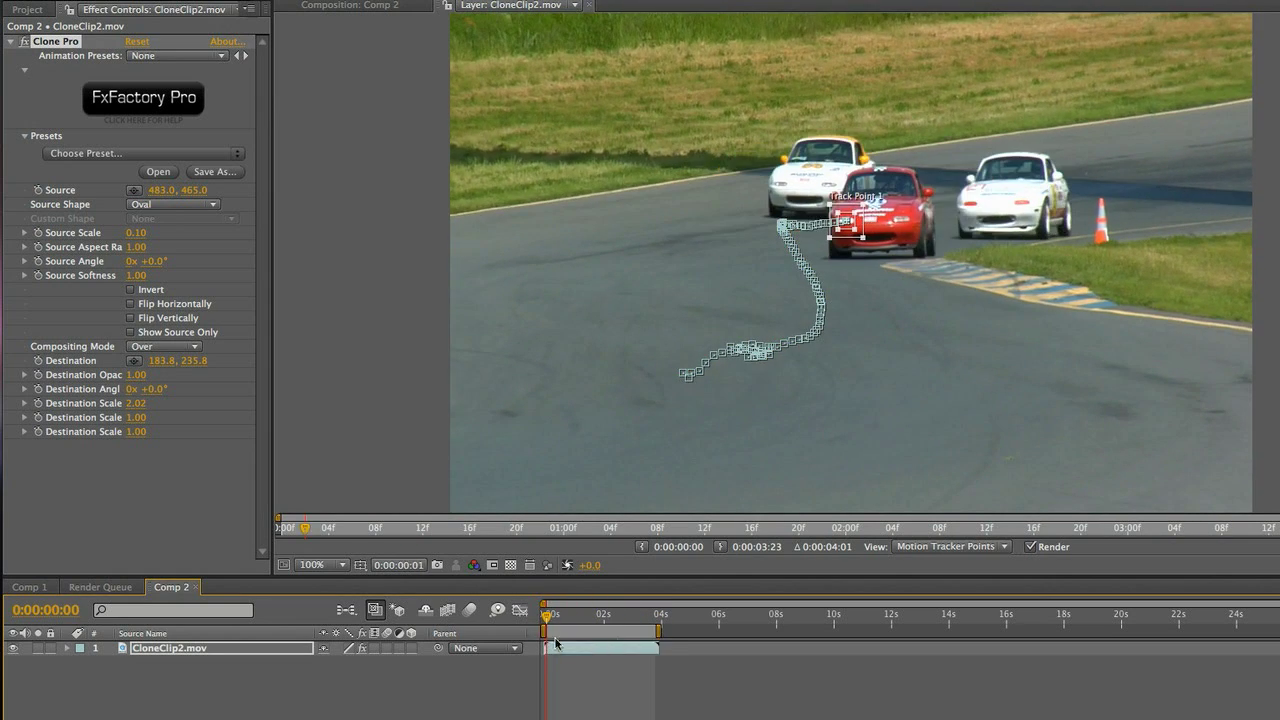
{"action": "left_click", "coordinate": [93, 679]}
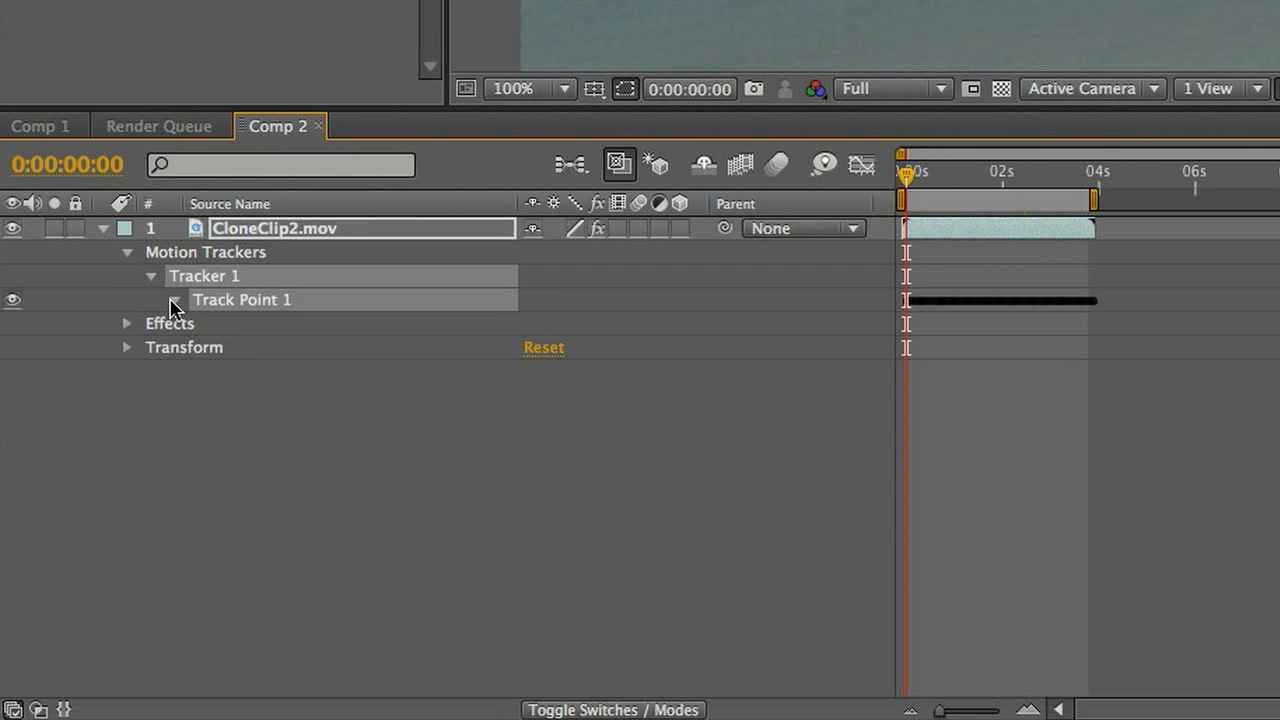
{"action": "left_click", "coordinate": [174, 302]}
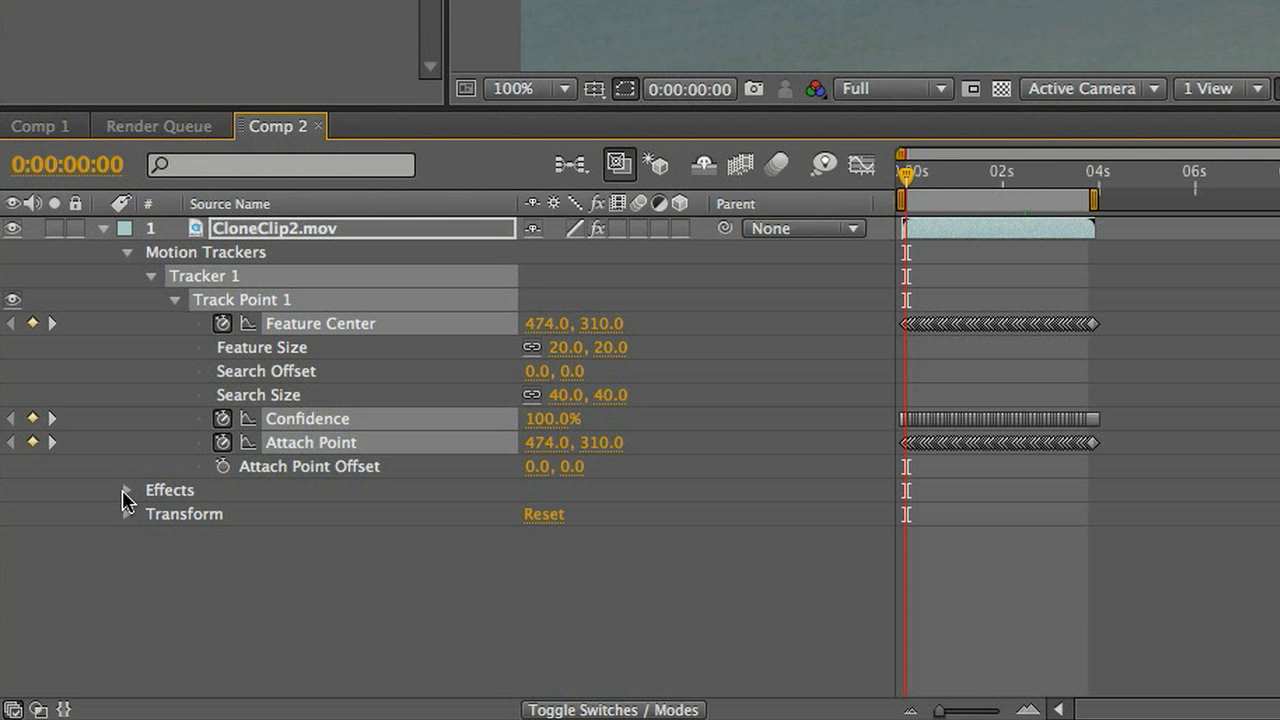
Add an expression to Clone Pro's Source, pick-whip it to Track Point 1's Feature Center, and preview
{"action": "left_click", "coordinate": [126, 491]}
{"action": "left_click", "coordinate": [151, 515]}
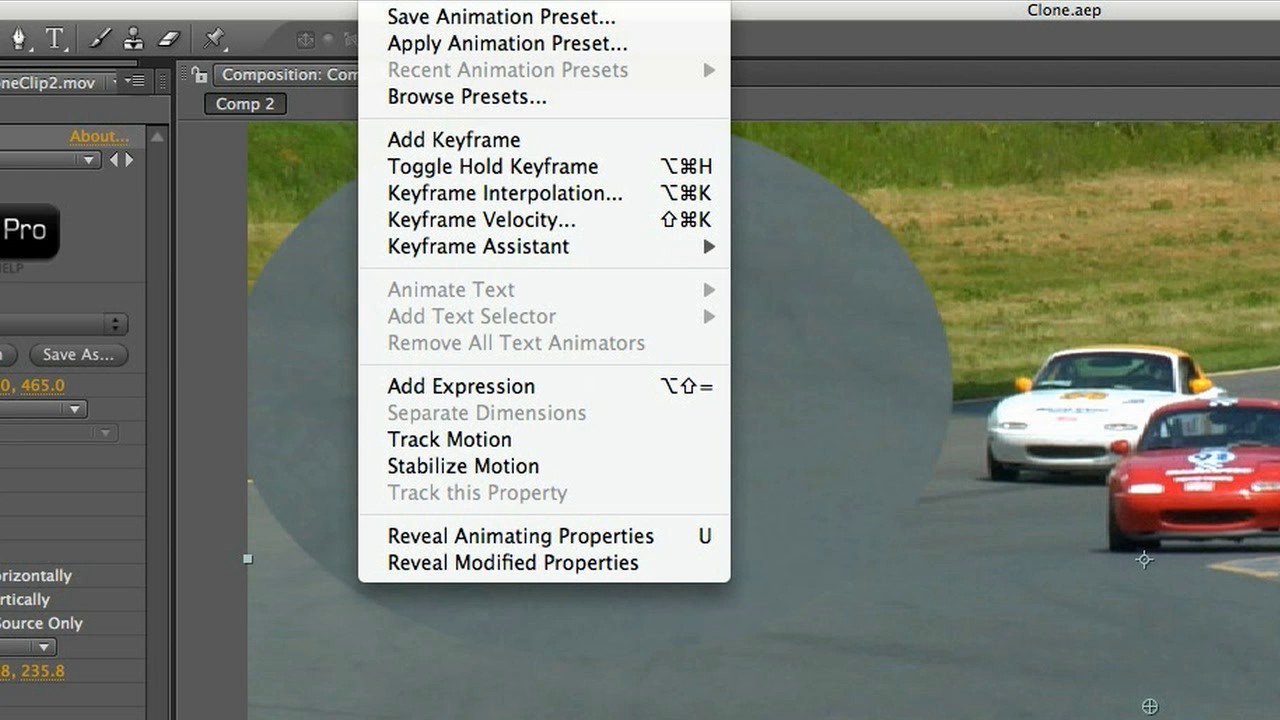
{"action": "left_click", "coordinate": [532, 392]}
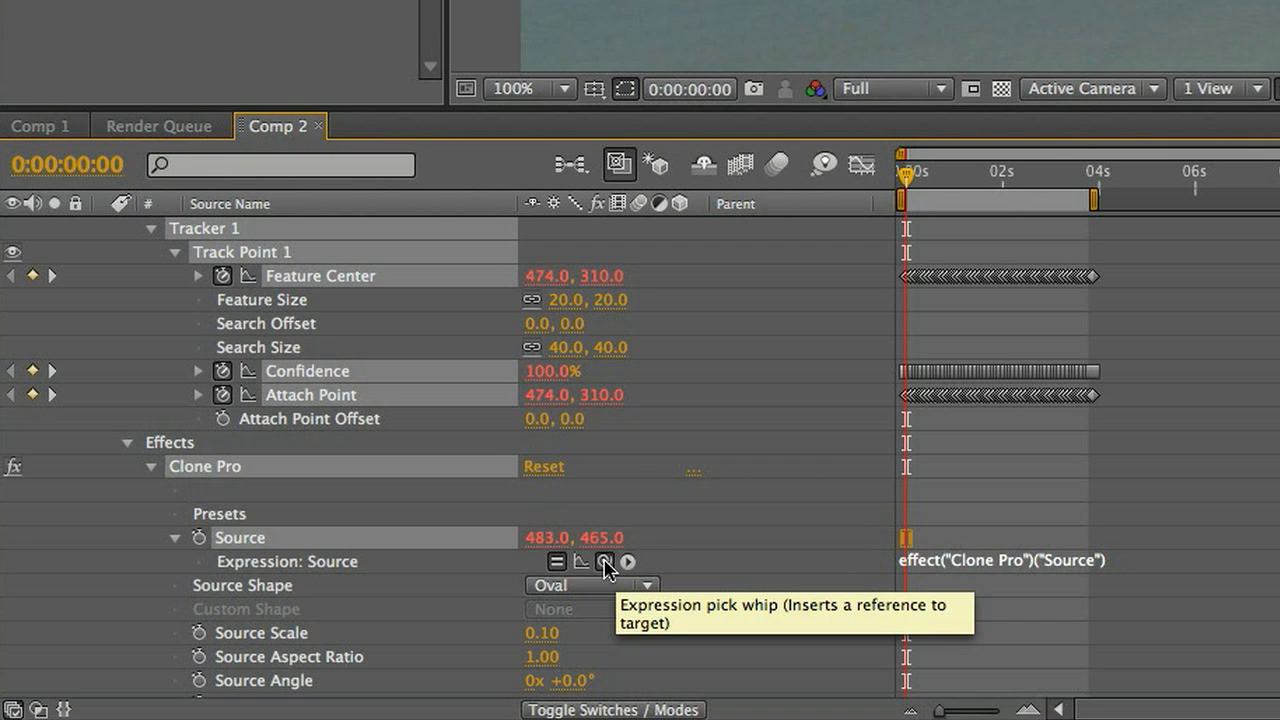
{"action": "left_click_drag", "start_coordinate": [605, 563], "coordinate": [507, 276]}
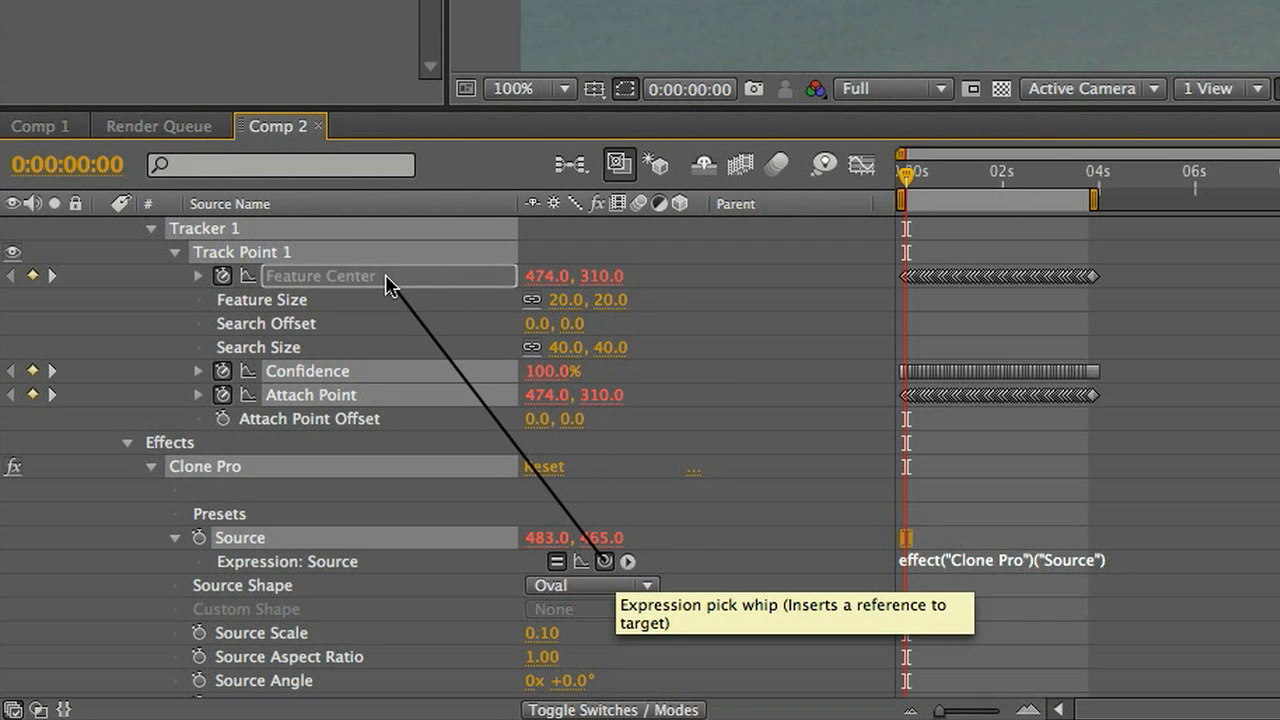
{"action": "left_click_drag", "start_coordinate": [389, 285], "coordinate": [389, 285]}
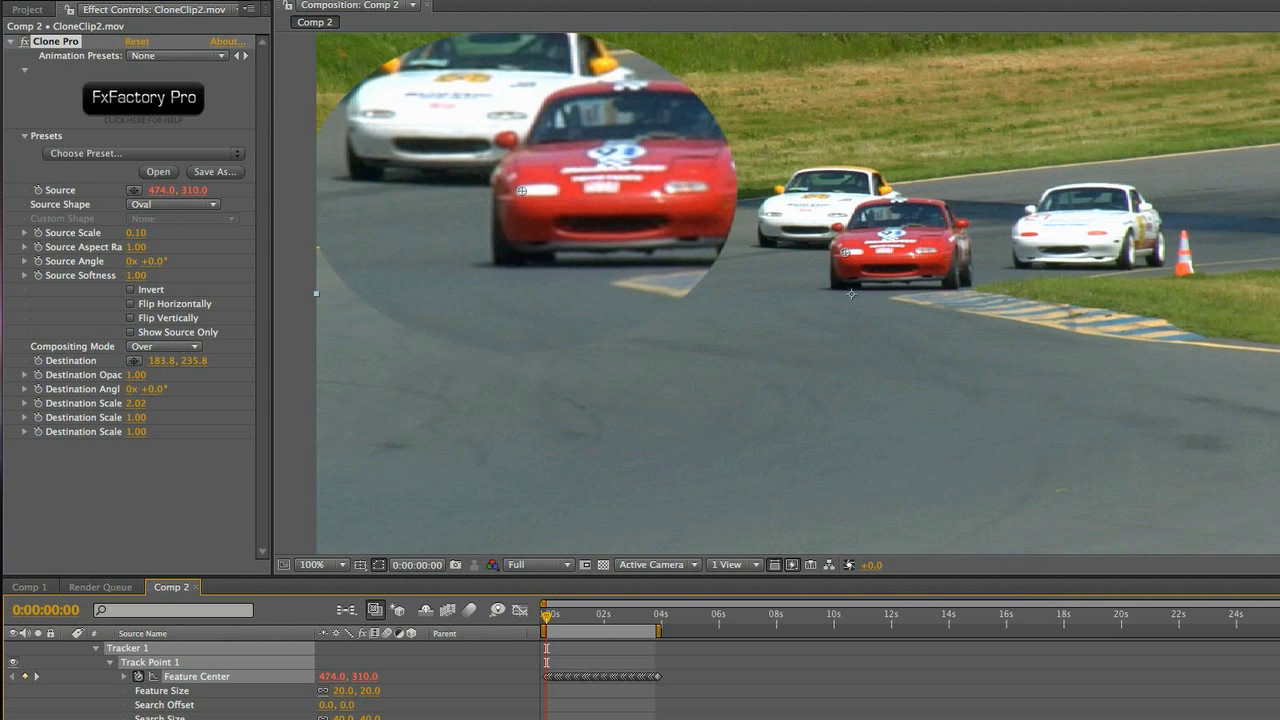
{"action": "key", "text": "KP_0"}
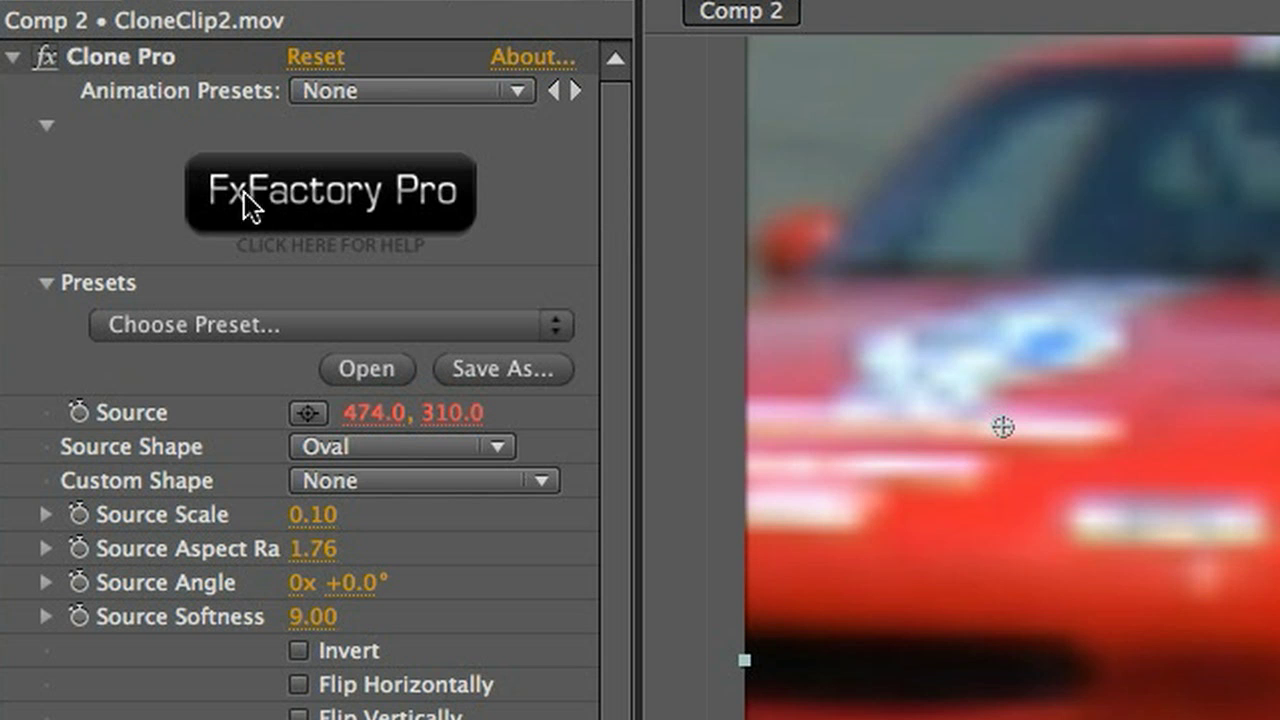
Open the FxFactory Pro help page for Clone Pro and scroll through it
{"action": "left_click", "coordinate": [428, 214]}
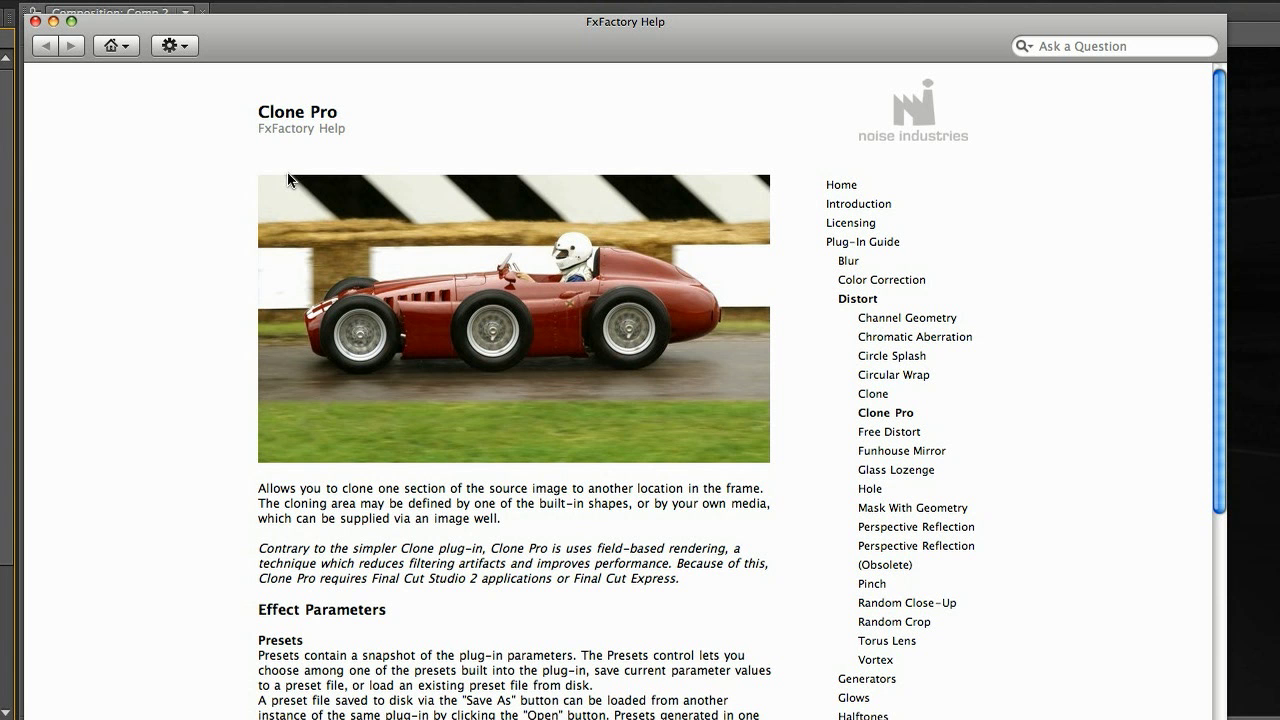
{"action": "scroll", "coordinate": [467, 290], "scroll_direction": "down", "scroll_amount": 10}
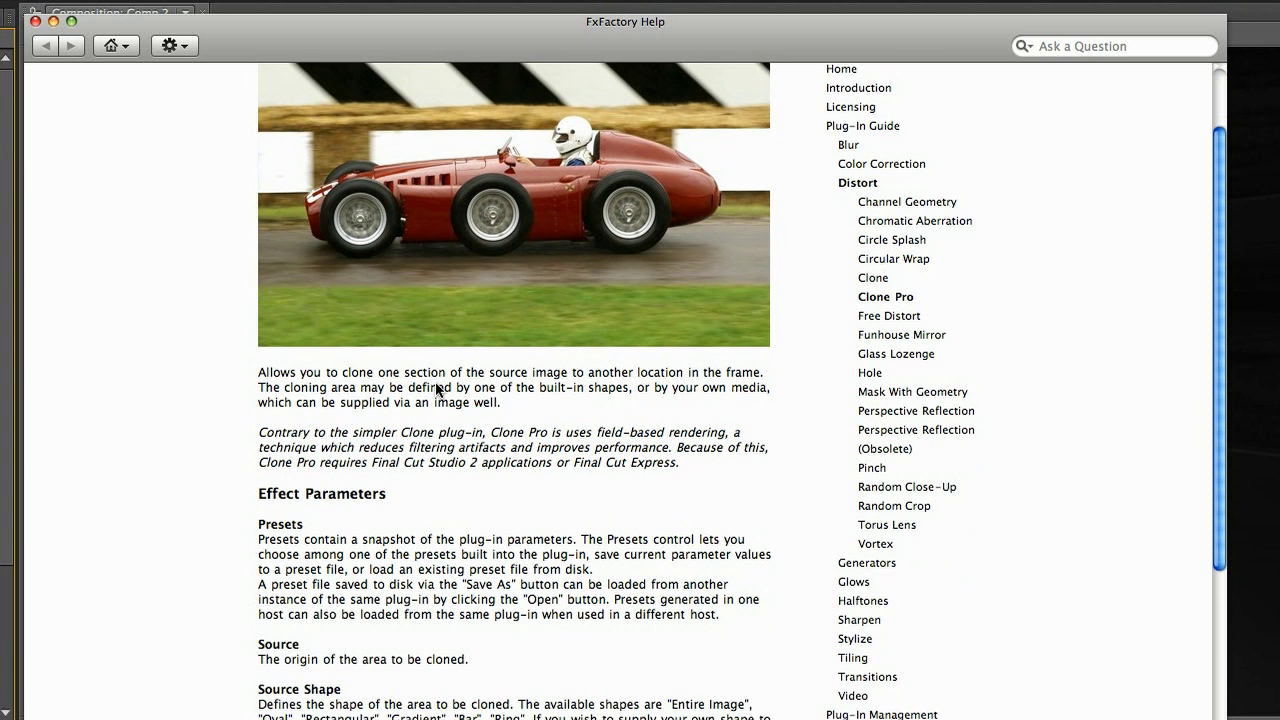
{"action": "scroll", "coordinate": [430, 387], "scroll_direction": "down", "scroll_amount": 3}
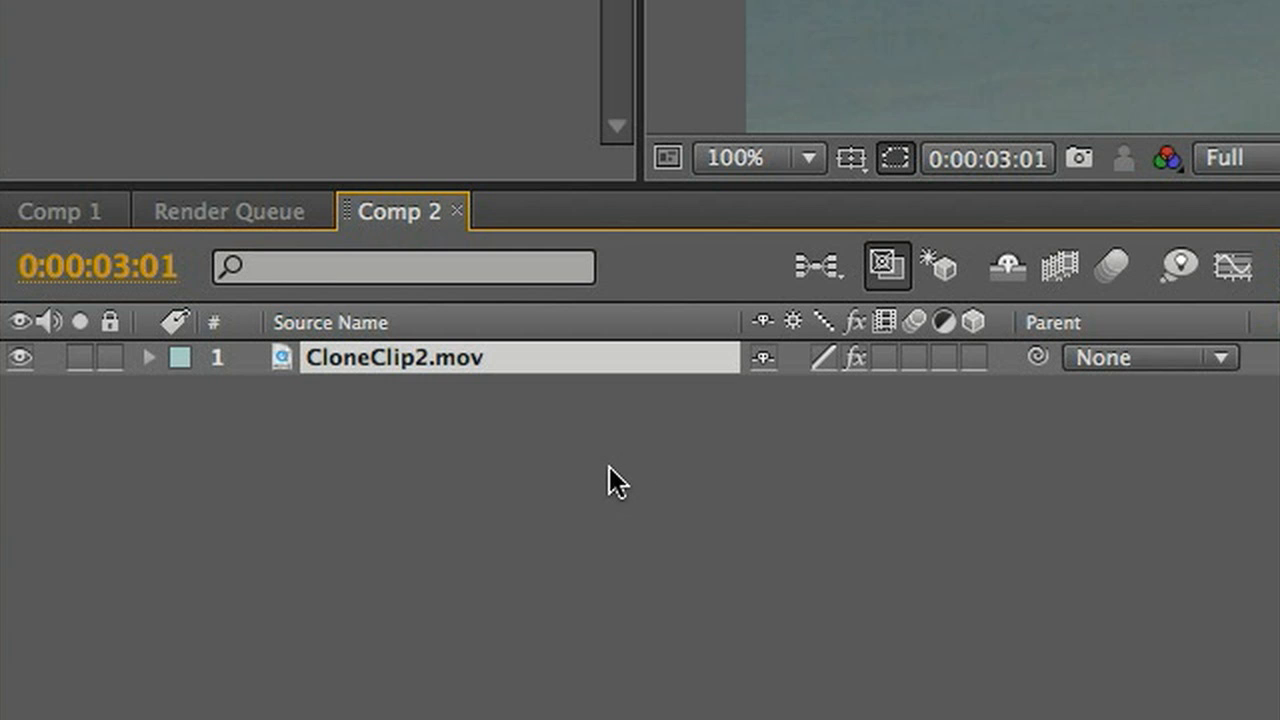
Duplicate CloneClip2.mov and remove Clone Pro from the lower copy
{"action": "key", "text": "ctrl+d"}
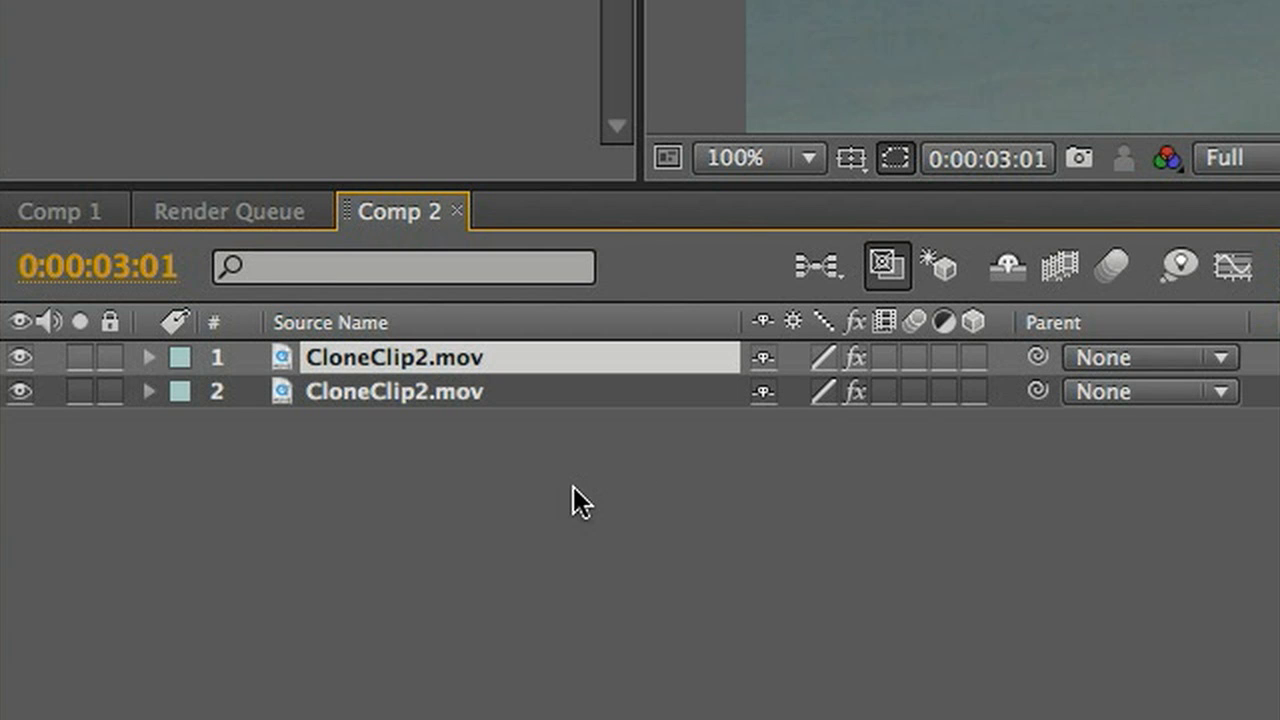
{"action": "left_click", "coordinate": [575, 496]}
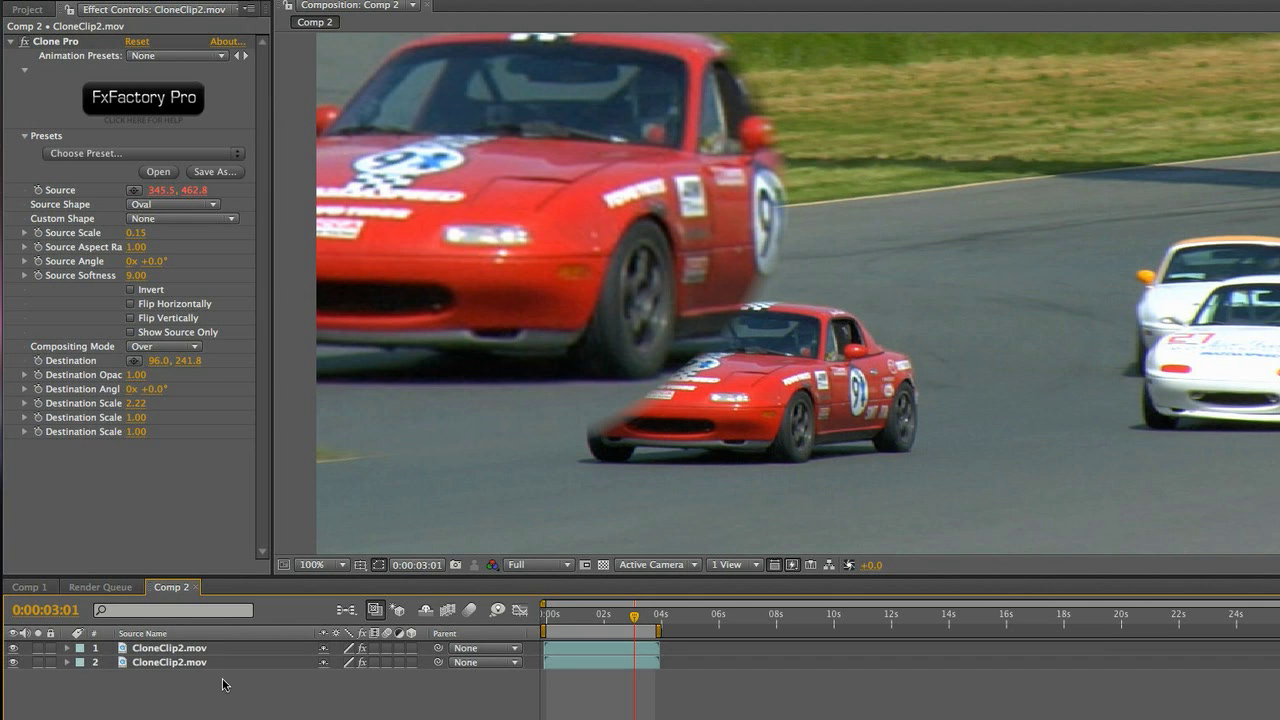
{"action": "double_click", "coordinate": [233, 665]}
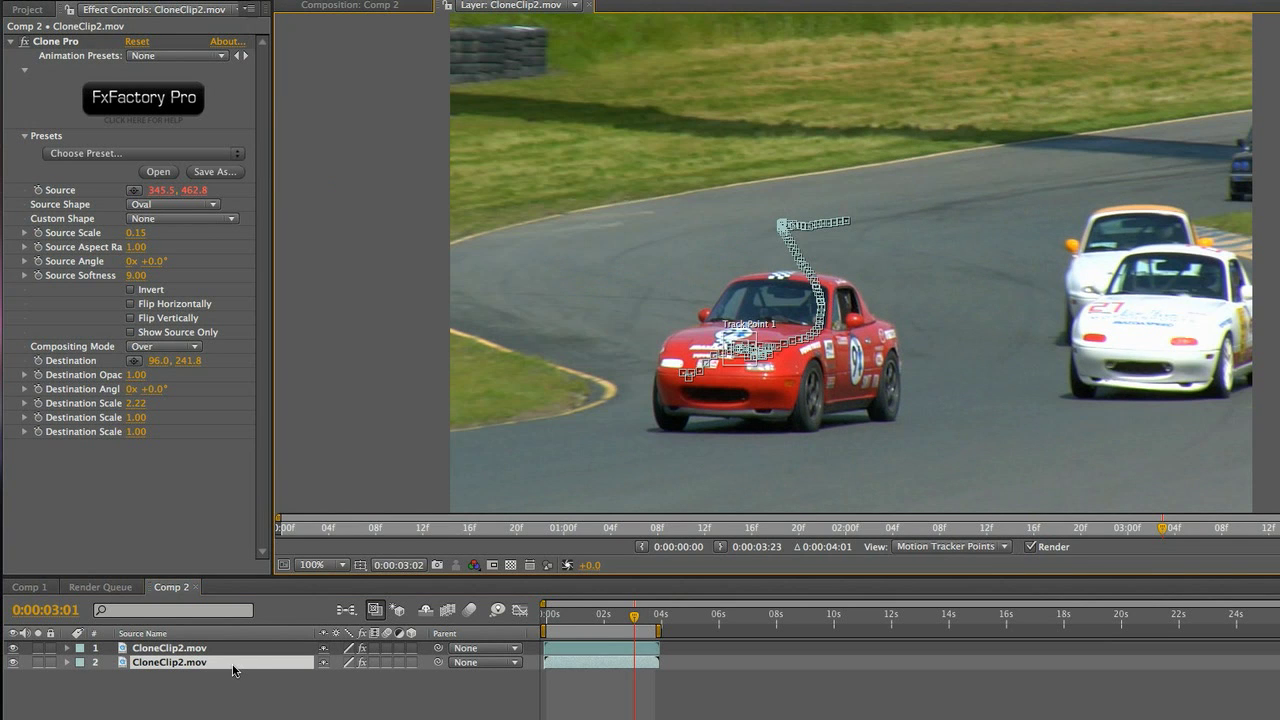
{"action": "left_click", "coordinate": [71, 42]}
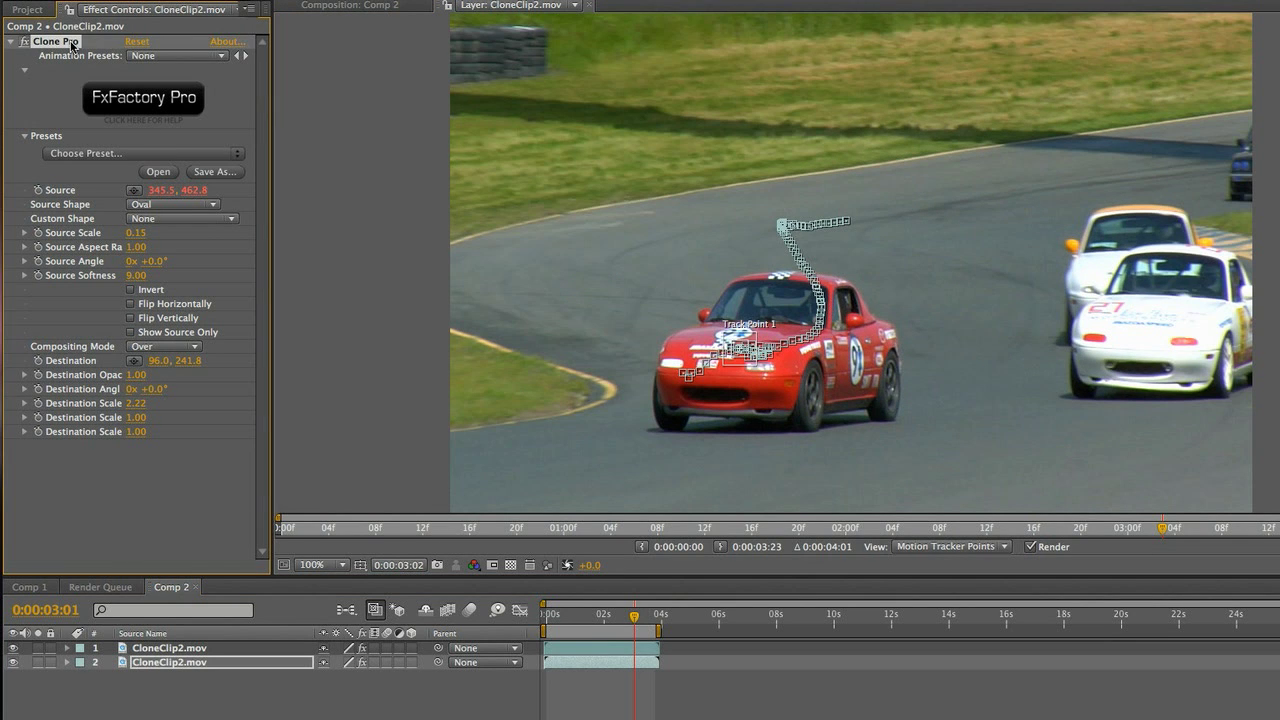
{"action": "key", "text": "Delete"}
Set the top copy's Clone Pro Compositing Mode to Exclude and show the lower copy behind it
{"action": "left_click", "coordinate": [268, 652]}
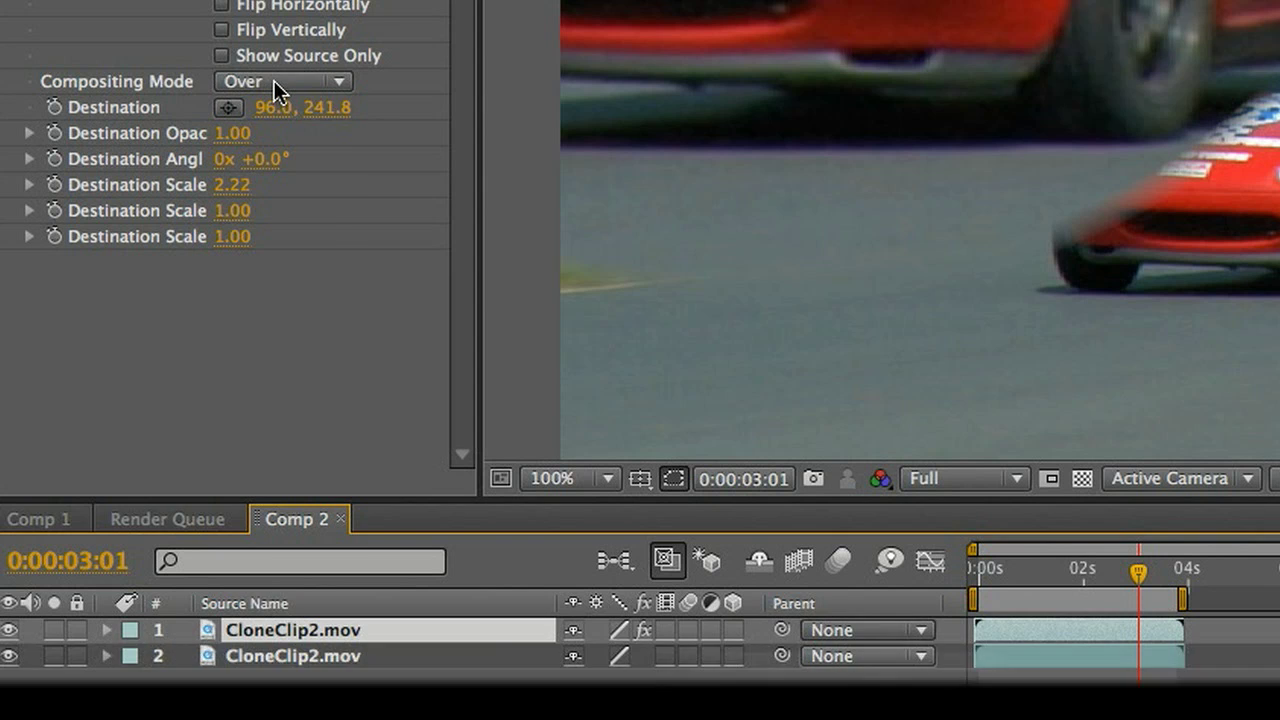
{"action": "left_click", "coordinate": [277, 82]}
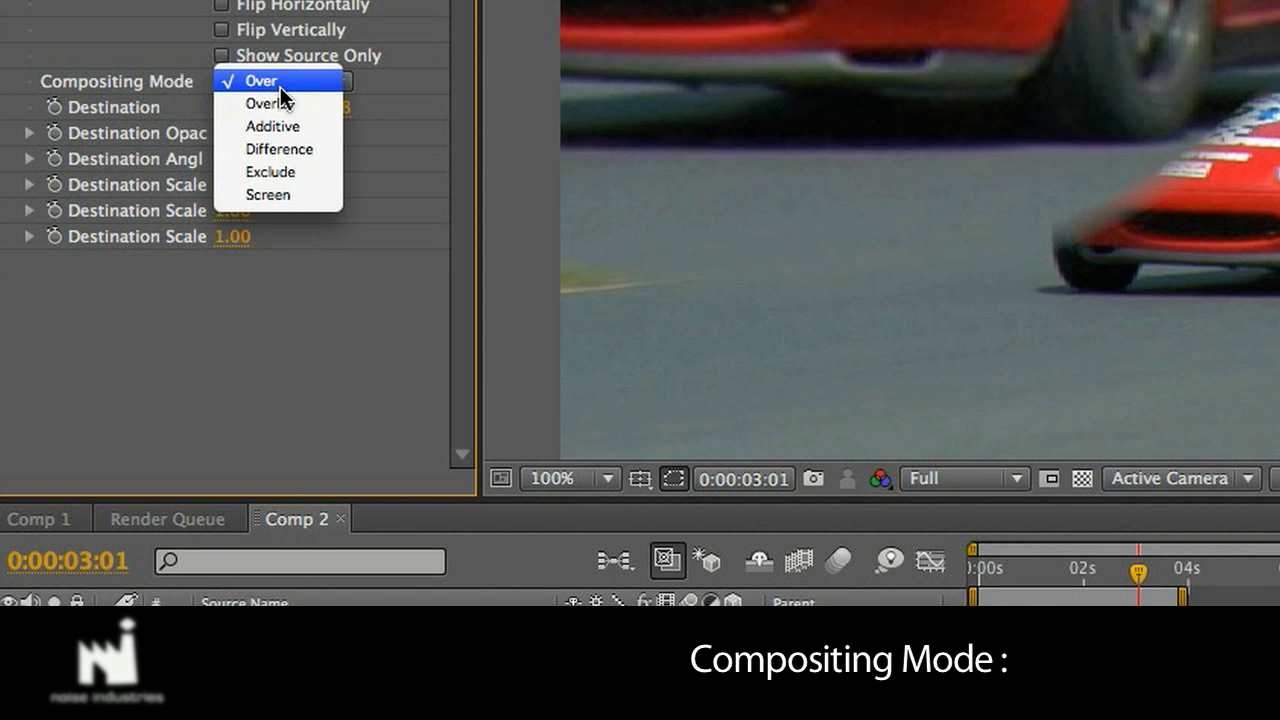
{"action": "left_click", "coordinate": [286, 176]}
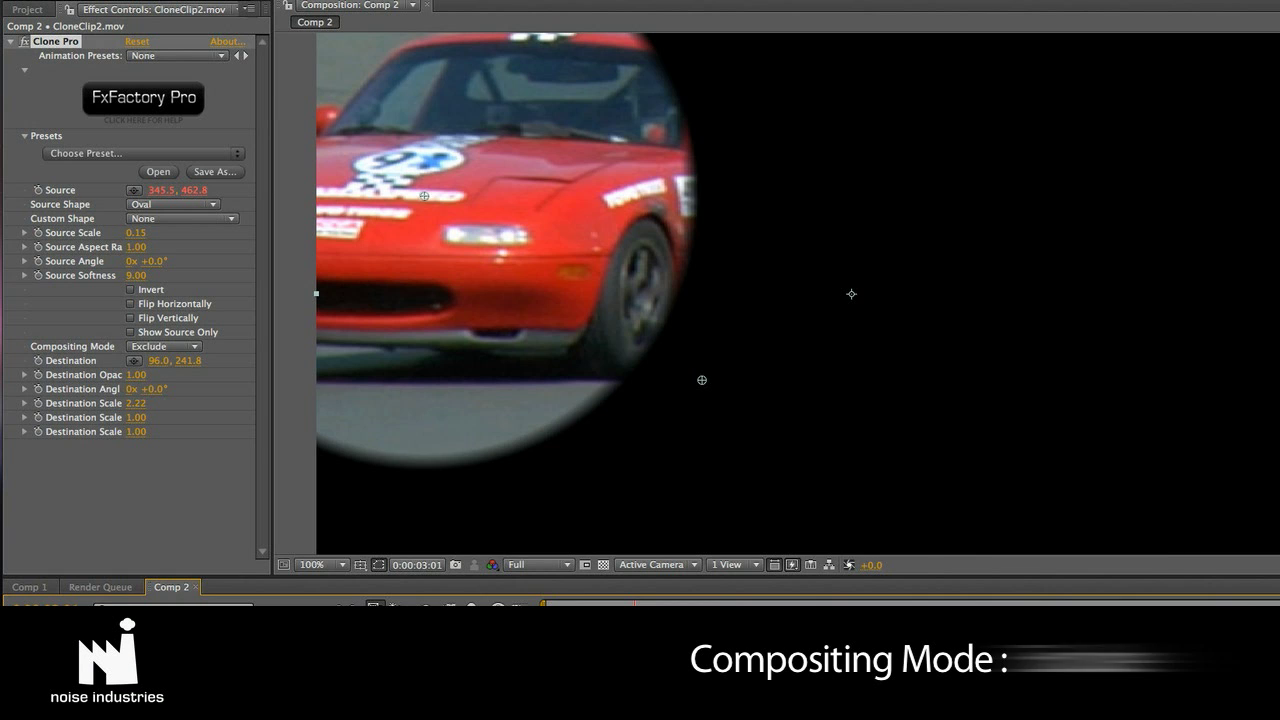
{"action": "left_click", "coordinate": [13, 662]}
{"action": "left_click", "coordinate": [13, 662]}
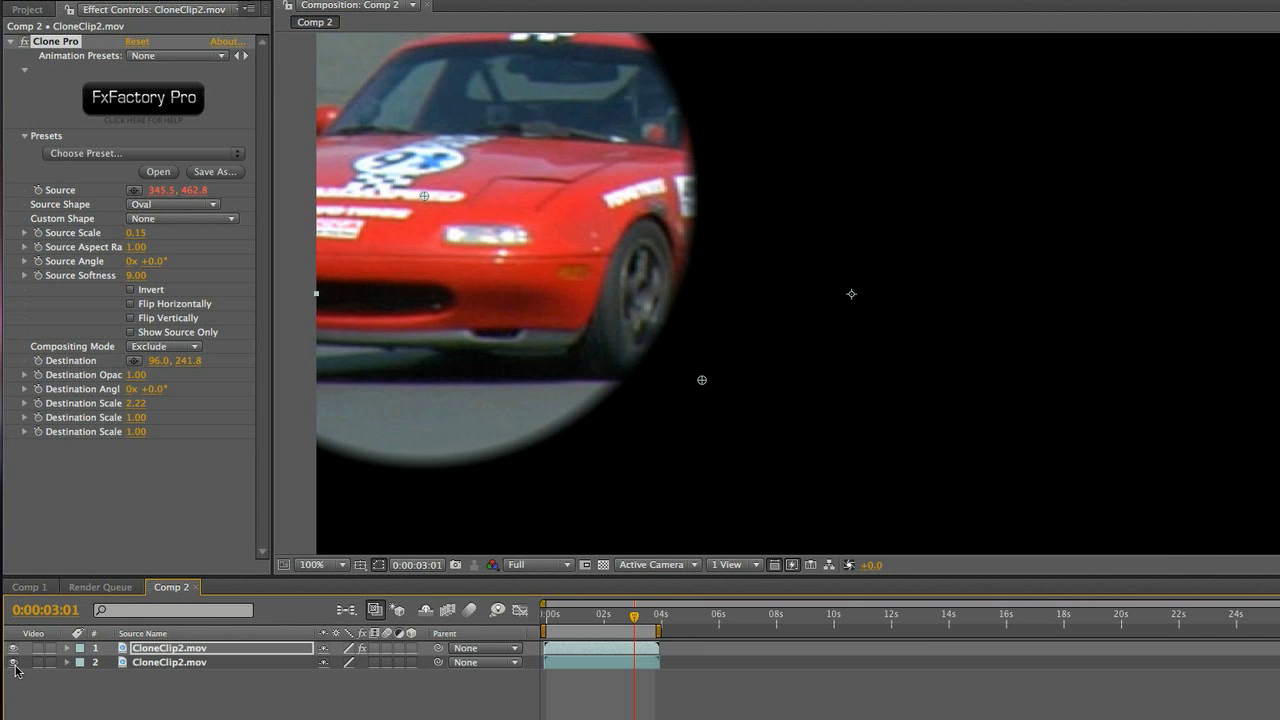
{"action": "left_click", "coordinate": [13, 662]}
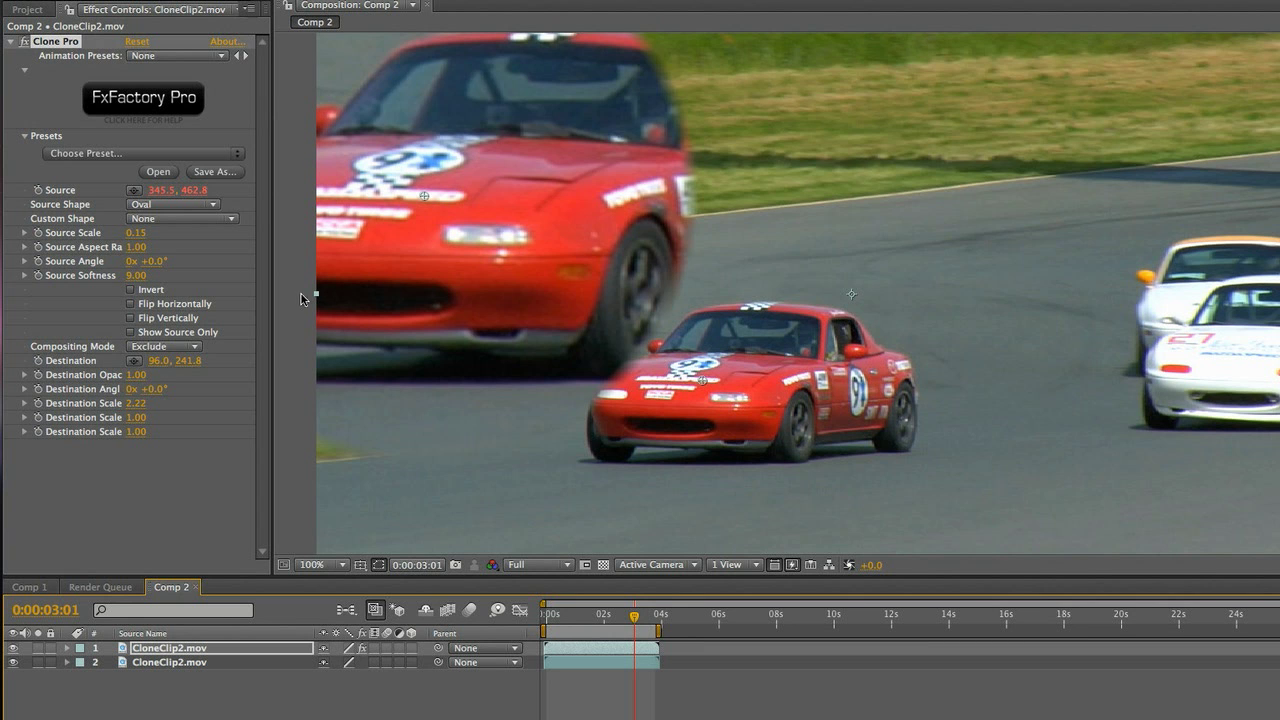
Widen the clone oval, vignette the background with Concentration 0.10, and set Master Saturation to -100
{"action": "left_click_drag", "start_coordinate": [140, 254], "coordinate": [186, 248]}
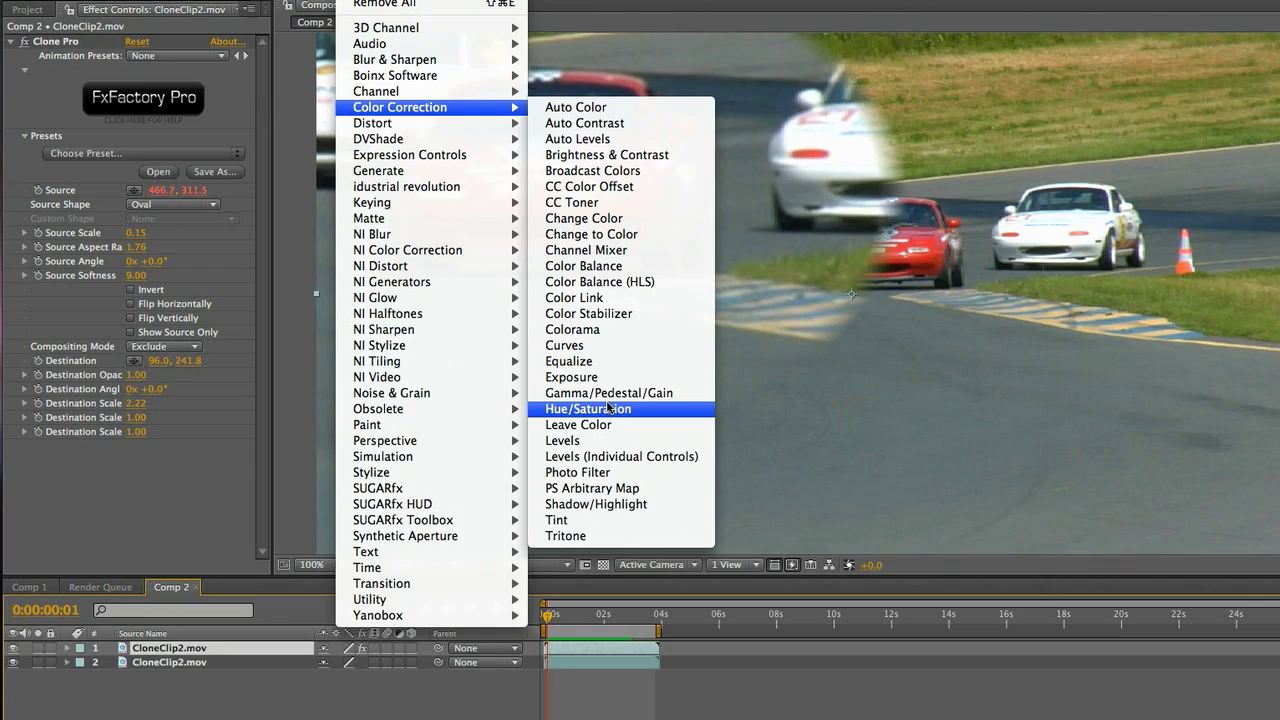
{"action": "left_click", "coordinate": [611, 406]}
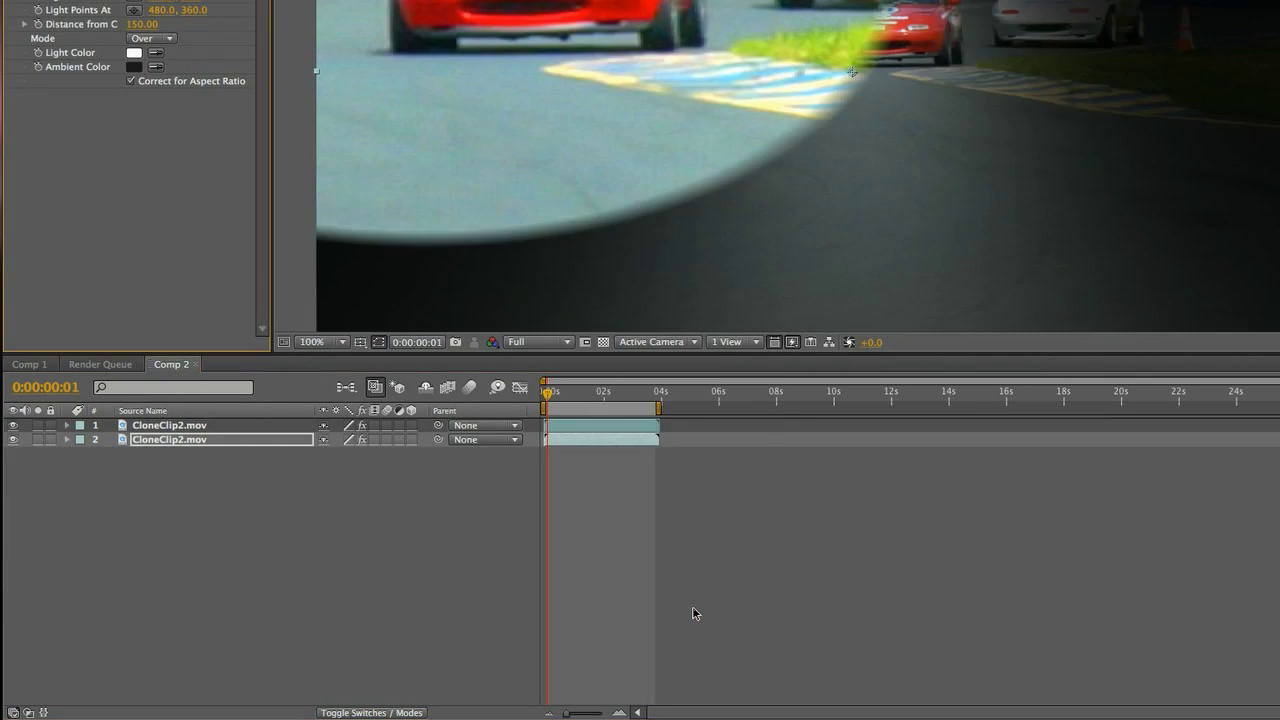
{"action": "left_click_drag", "start_coordinate": [136, 204], "coordinate": [198, 207]}
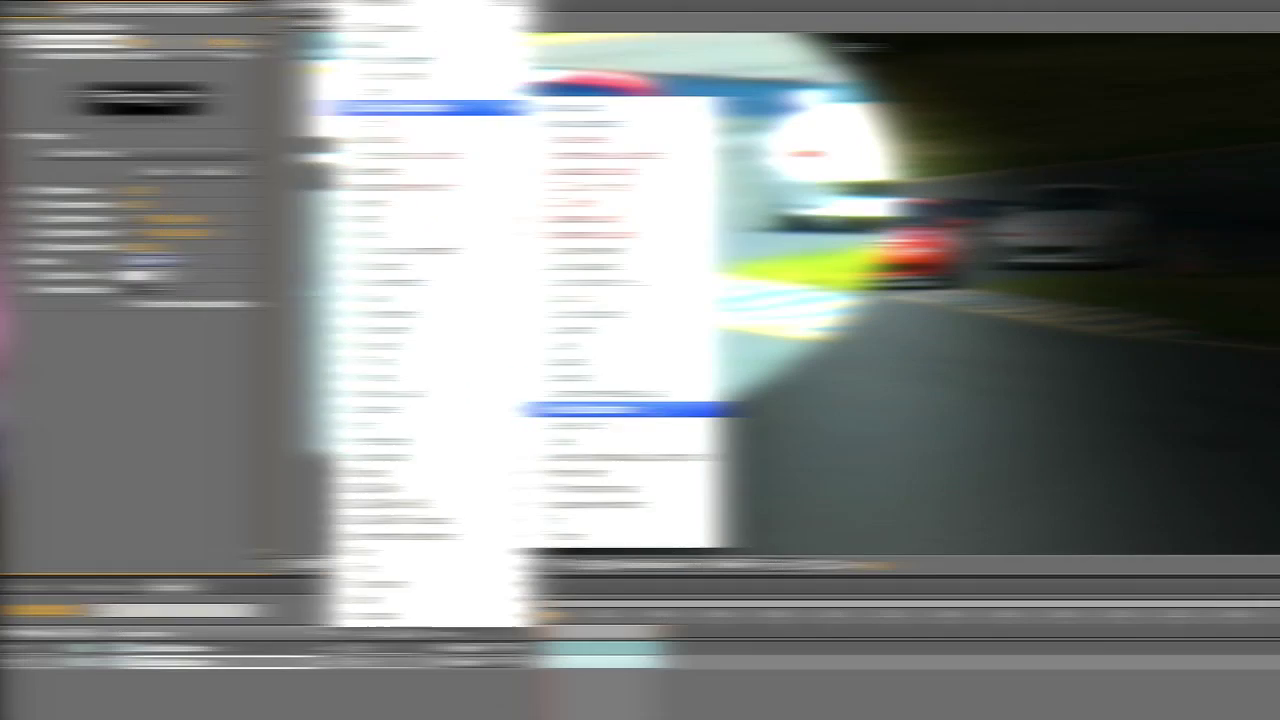
{"action": "left_click", "coordinate": [682, 391]}
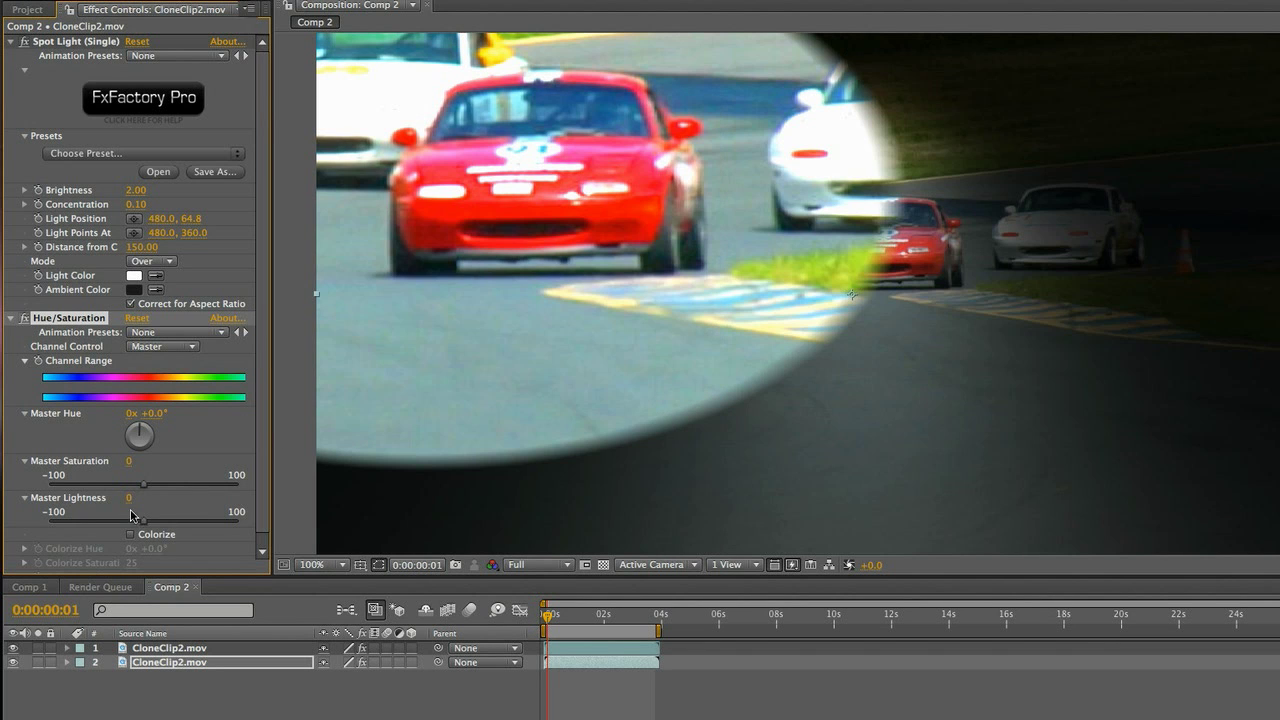
{"action": "left_click_drag", "start_coordinate": [144, 484], "coordinate": [82, 487]}
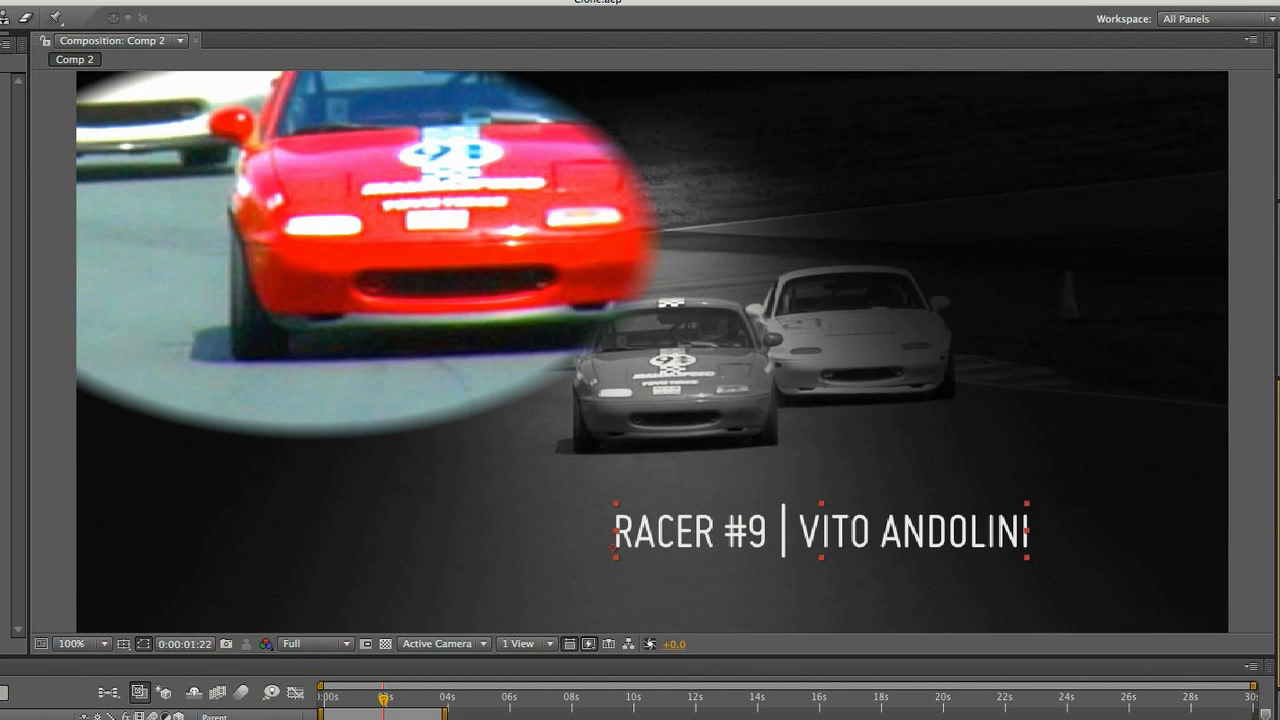
Cycle the RACER #9 title's font to a wider typeface
{"action": "key", "text": "Down"}
{"action": "key", "text": "Down"}
{"action": "key", "text": "Down"}
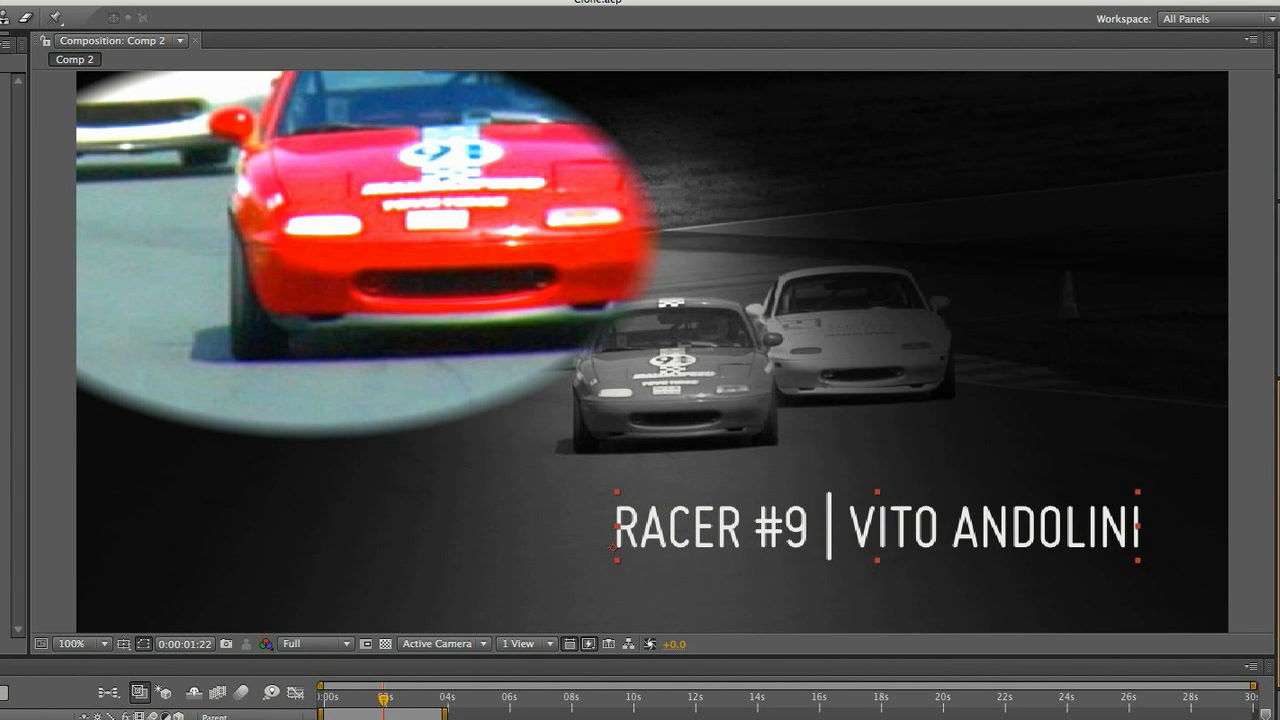